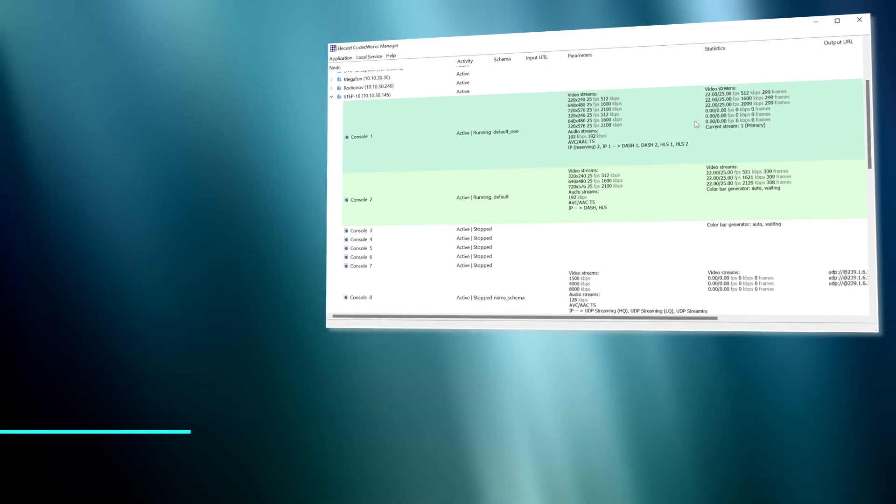
Step: Look through the node list, examining the consoles of STEP-10 and of the expanded Transcoder (main)
click(660, 186)
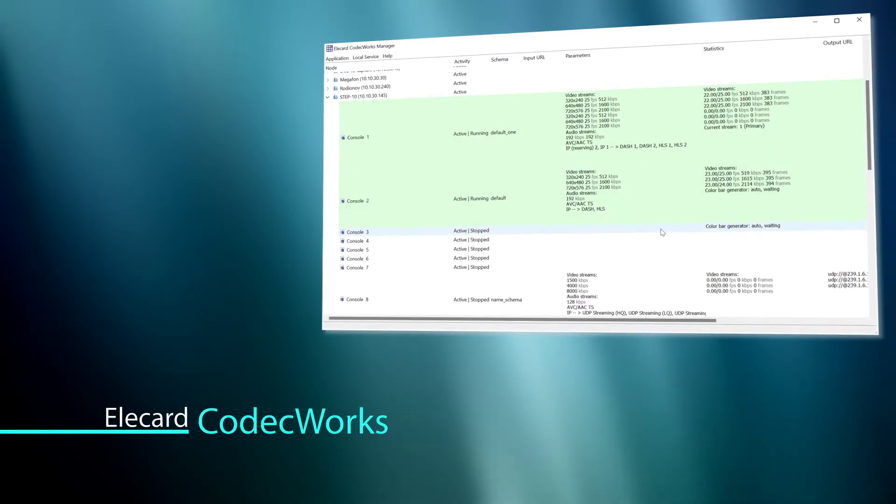
key(Up)
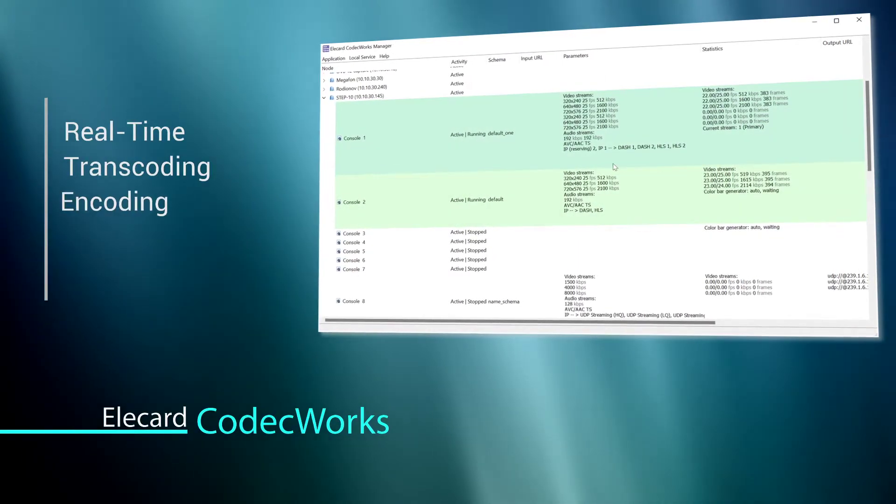
mouse_move(612, 167)
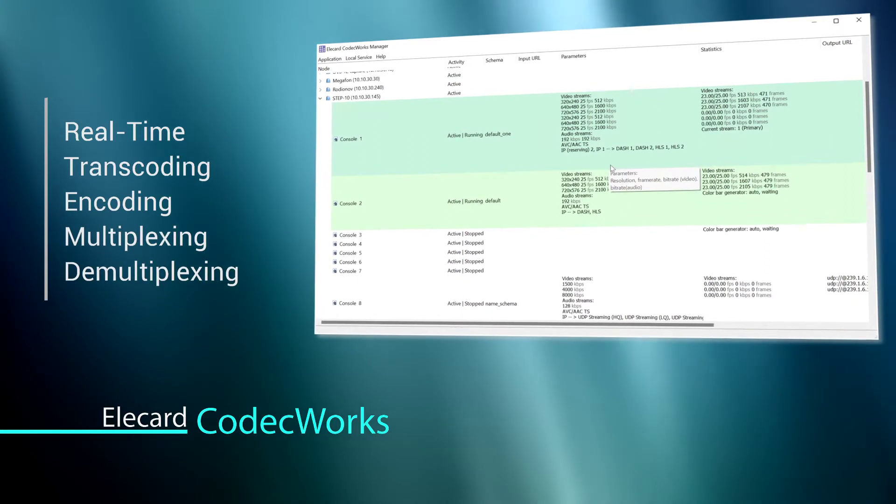
click(615, 187)
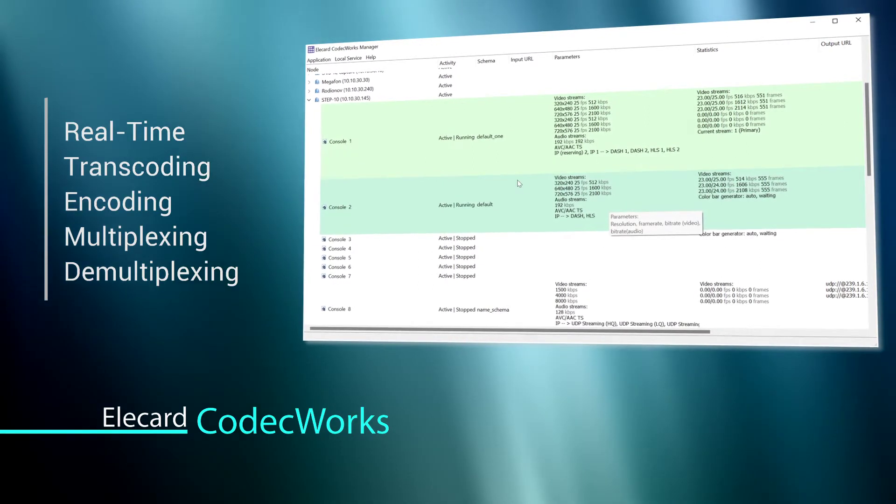
scroll(517, 180, up, 4)
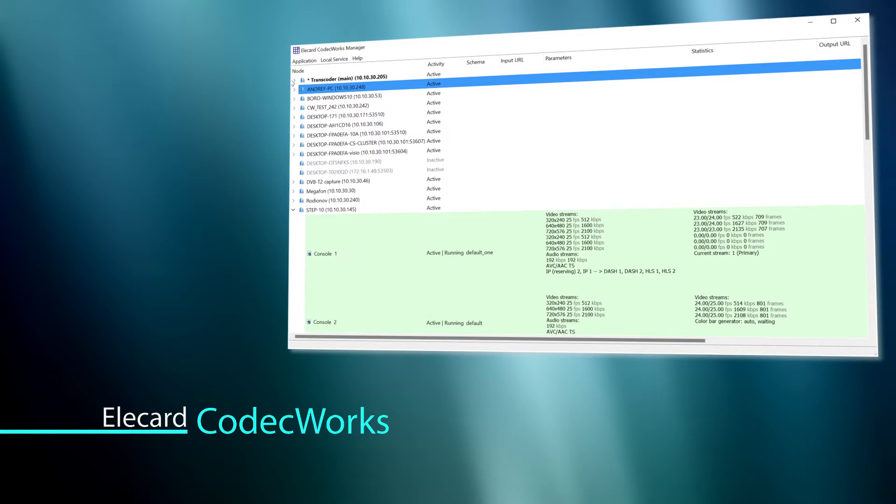
click(302, 80)
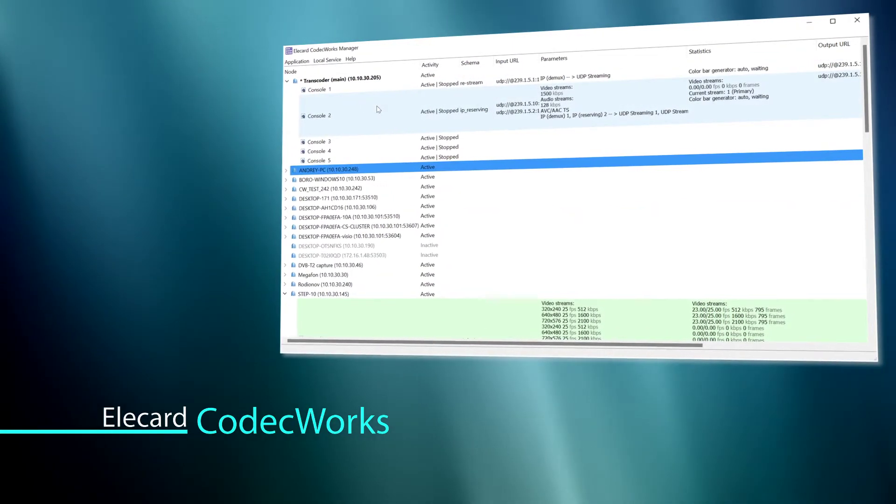
scroll(411, 159, down, 4)
scroll(428, 179, down, 6)
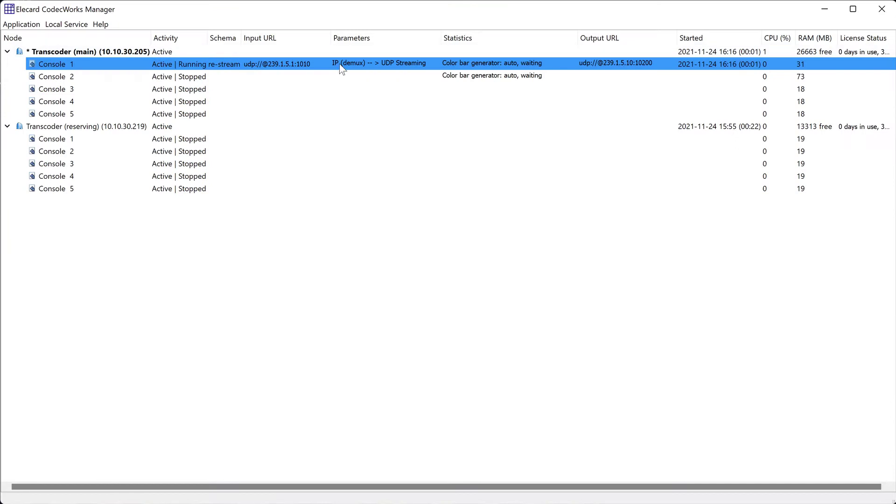
Step: Create a new schema for Console 2 of Transcoder (main) with an IP (demux) source at 239.1.5.10, port 10200, and select its network interface
right_click(335, 73)
click(353, 127)
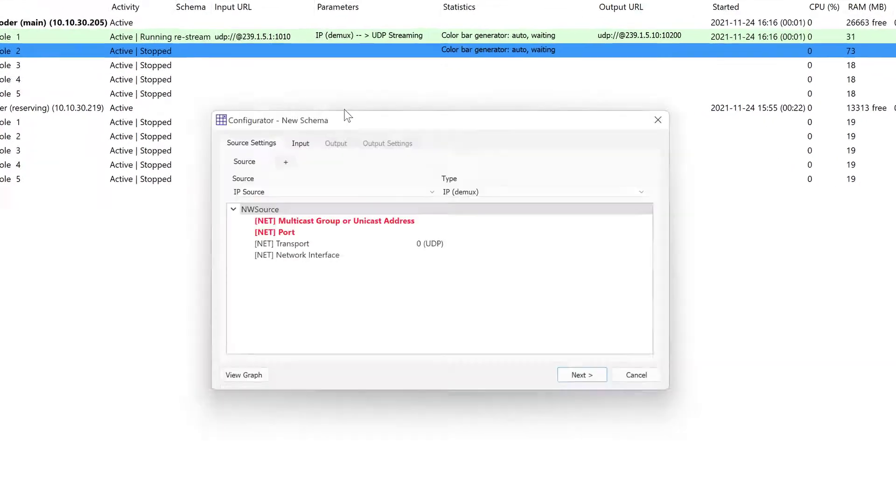
click(453, 221)
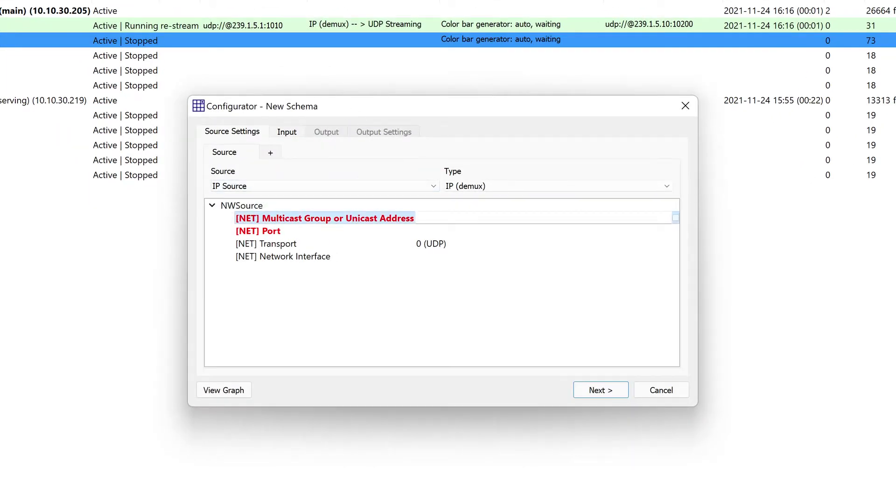
text(239.1.5.10)
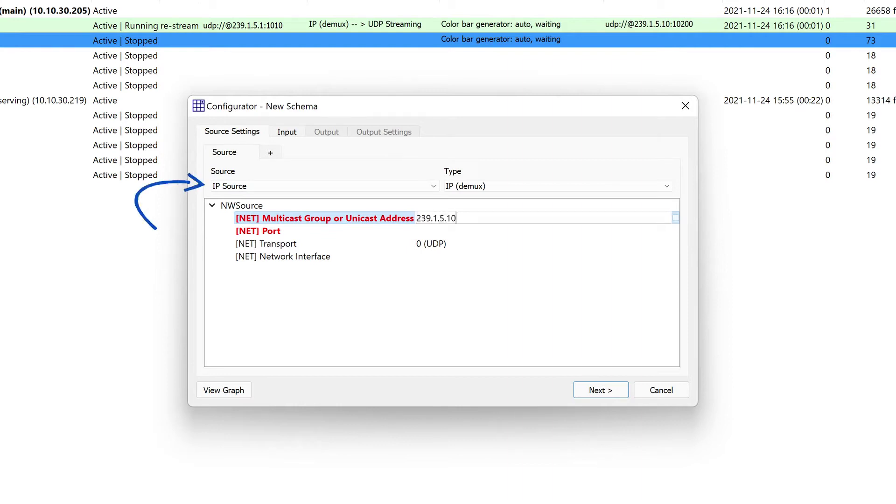
key(Tab)
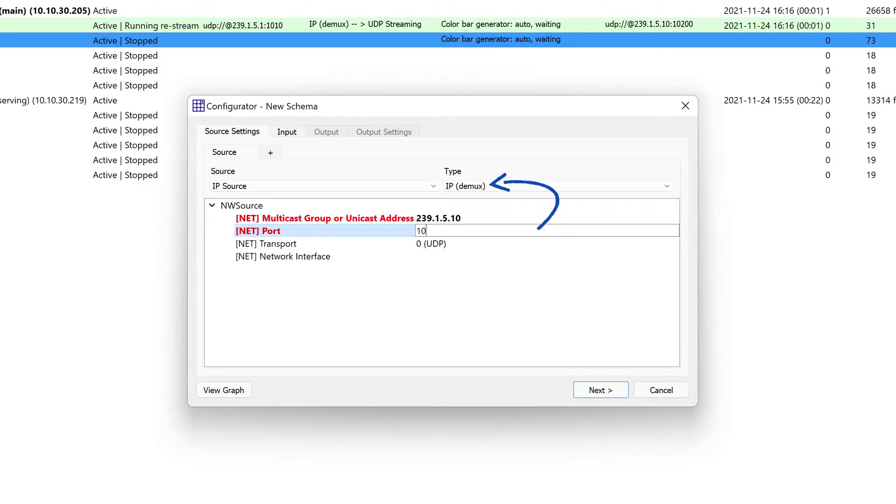
key(BackSpace)
key(BackSpace)
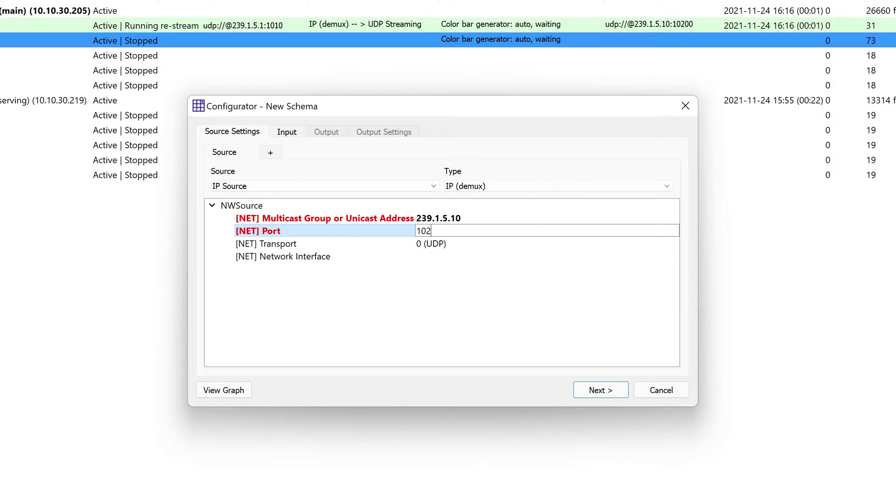
text(200)
click(436, 256)
click(436, 257)
click(436, 279)
Step: Add a second IP source to the schema and set its type to IP (reserving)
click(270, 153)
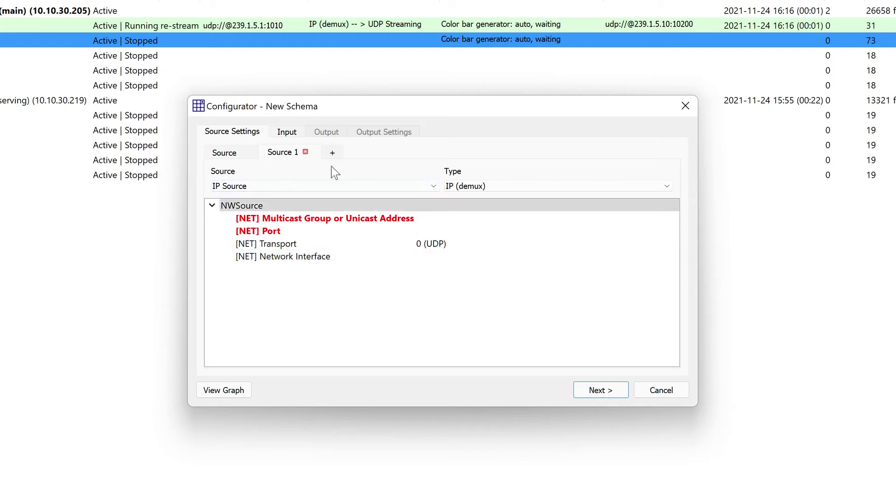
click(453, 189)
click(455, 212)
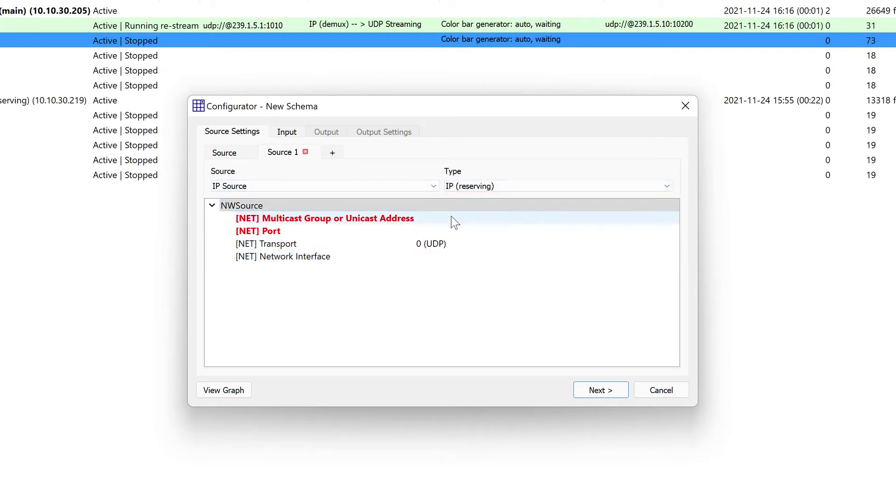
Step: Configure the reserving source with address 239.1.5.2, port 1010 and network interface 10.10.30.205
click(454, 218)
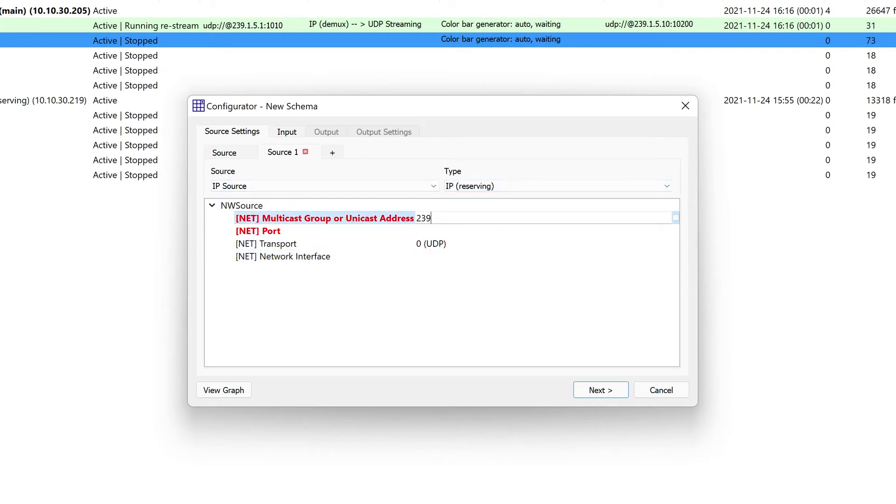
text(239.1.5.)
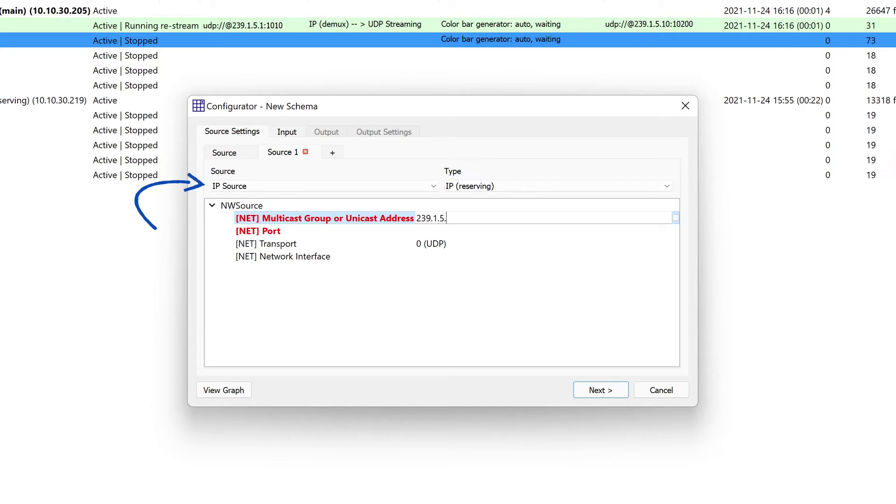
text(2)
click(466, 231)
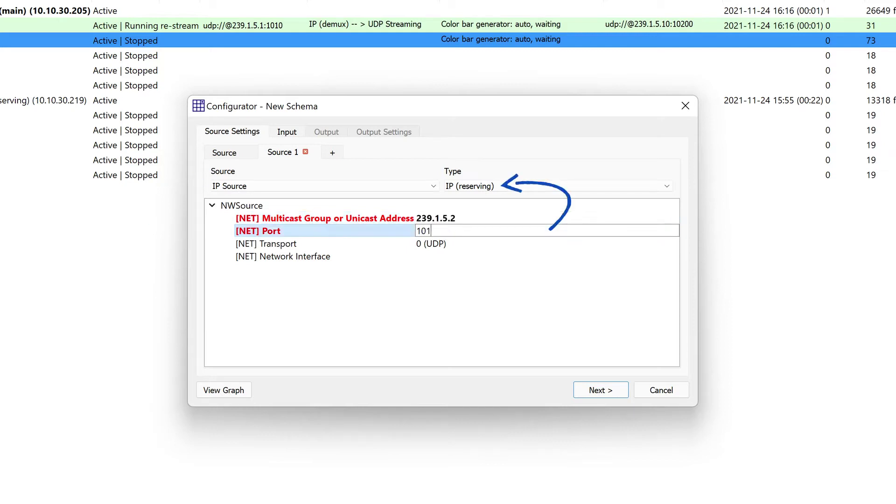
click(438, 255)
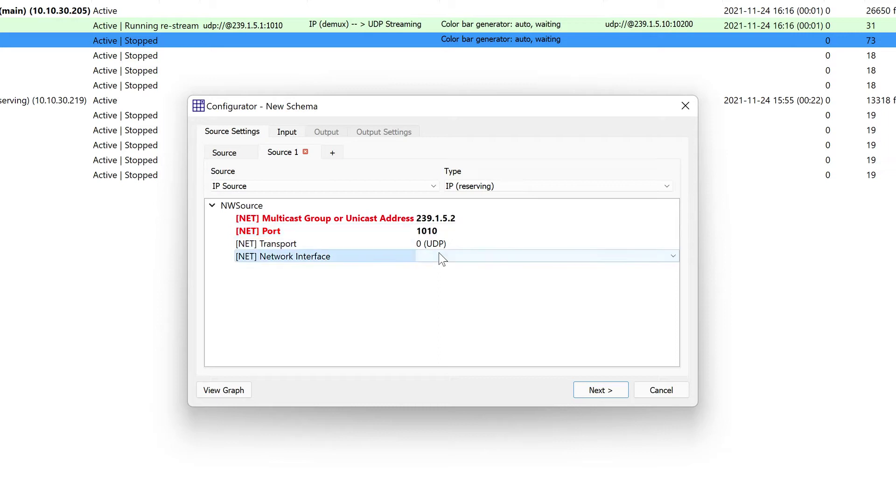
click(449, 281)
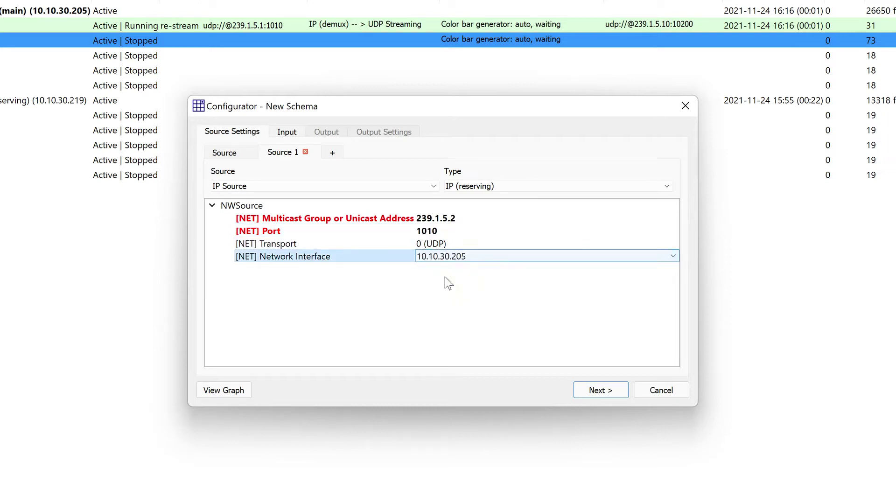
Step: Accept the proposed input streams and UDP Streaming outputs, then set the output address to 239.1.5.11 and select its network interface
click(581, 391)
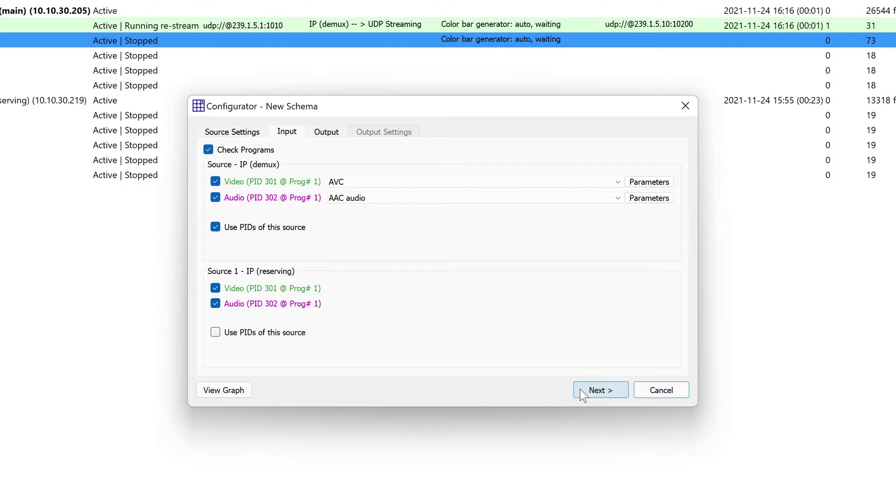
click(584, 395)
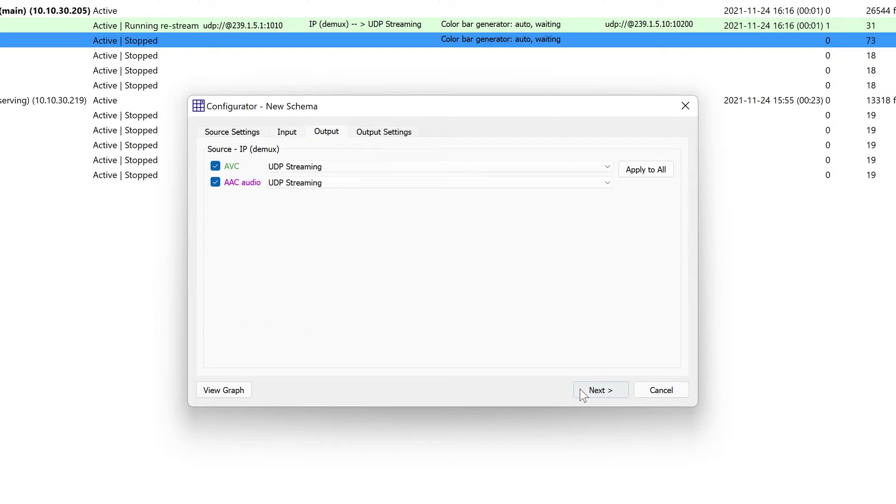
click(583, 394)
scroll(432, 316, down, 4)
double_click(430, 279)
text(239.1.5.11)
click(434, 291)
click(388, 315)
Step: Save the schema under the name ip_reserving and start Console 2
click(601, 390)
text(ip_)
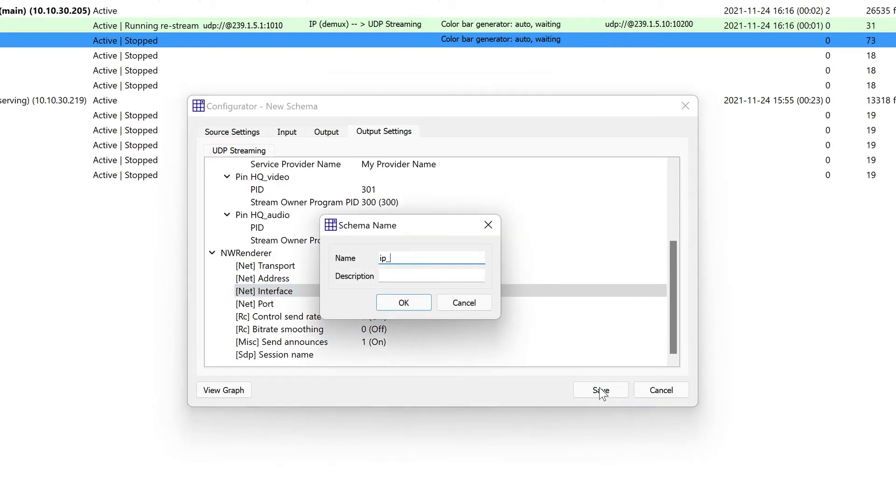
text(reserving)
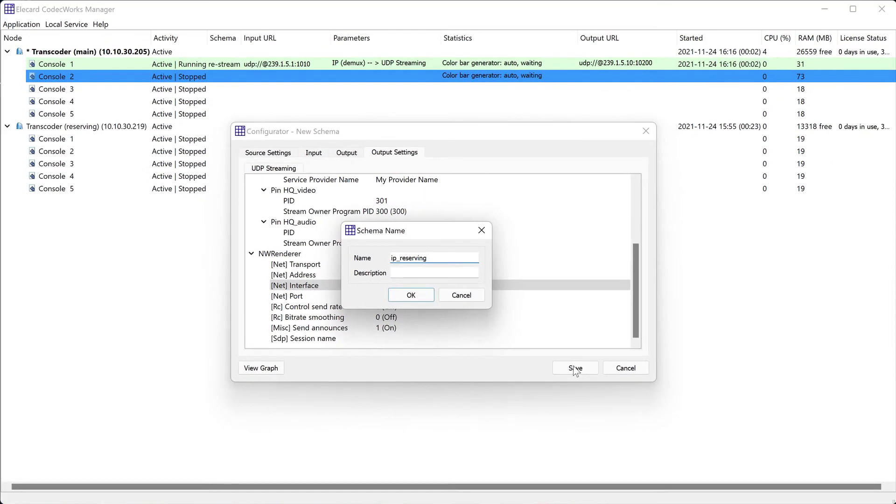
click(411, 295)
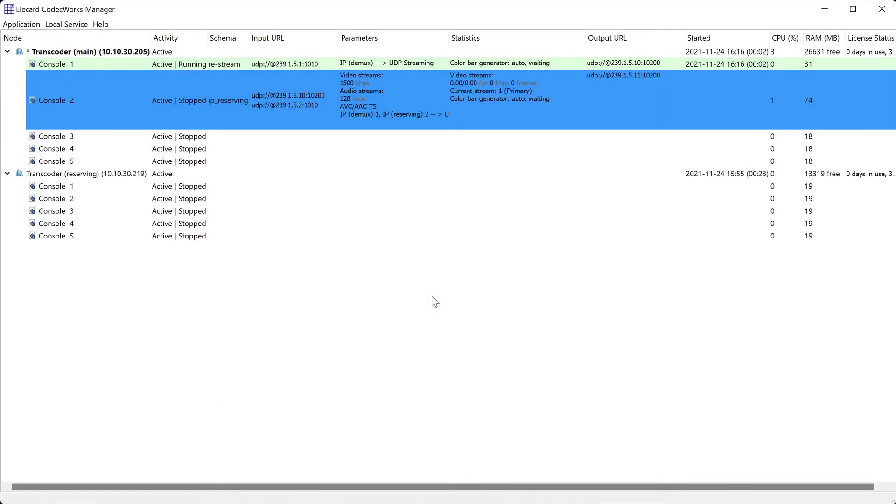
right_click(401, 99)
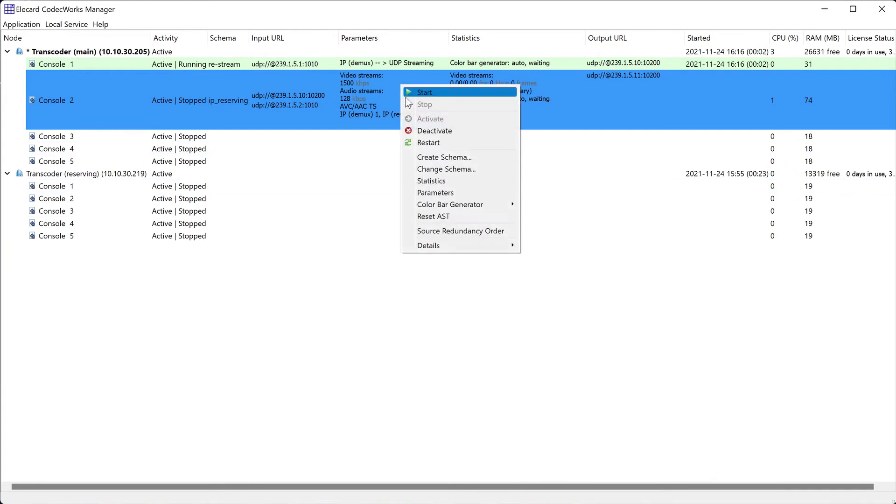
click(409, 93)
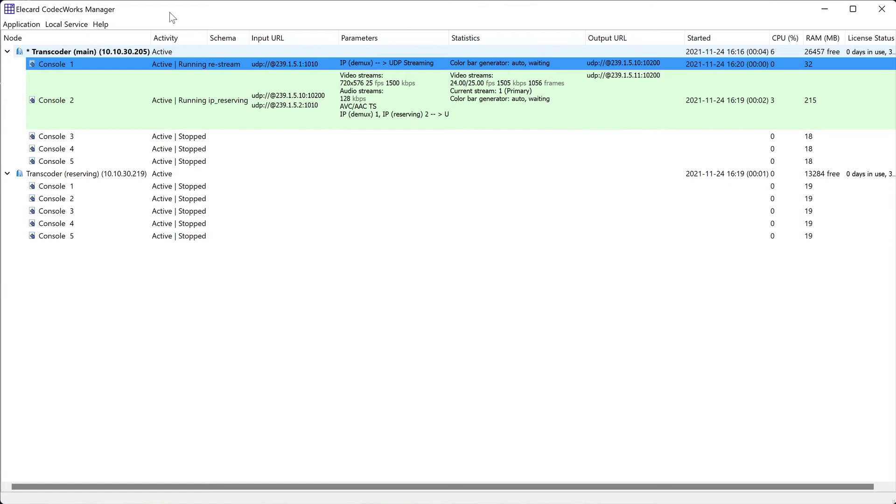
Step: Review the source redundancy criteria in the local service settings
click(85, 30)
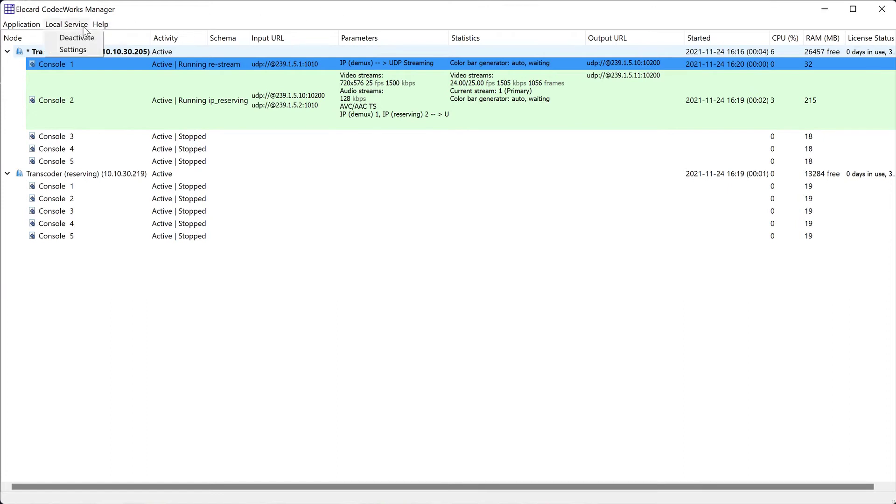
click(79, 50)
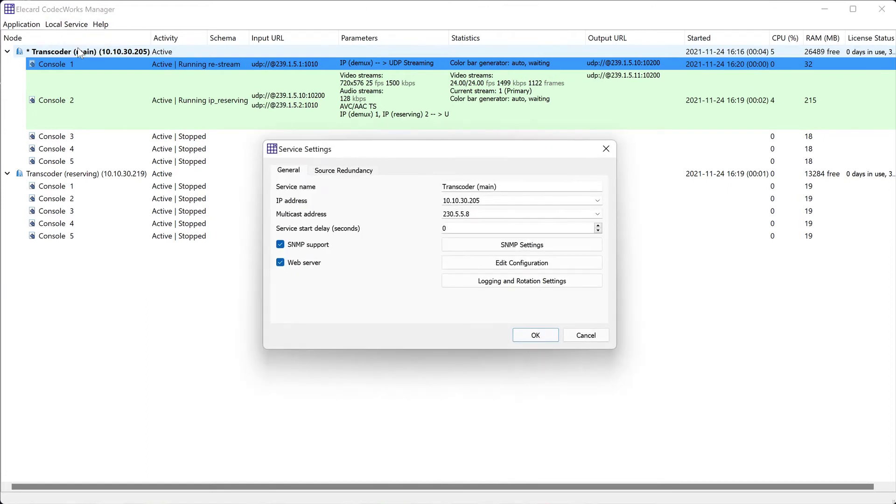
click(329, 172)
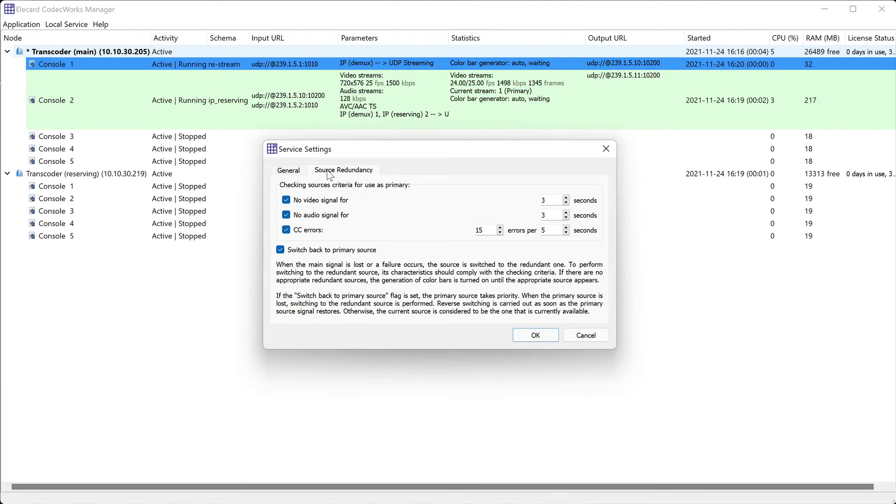
key(Return)
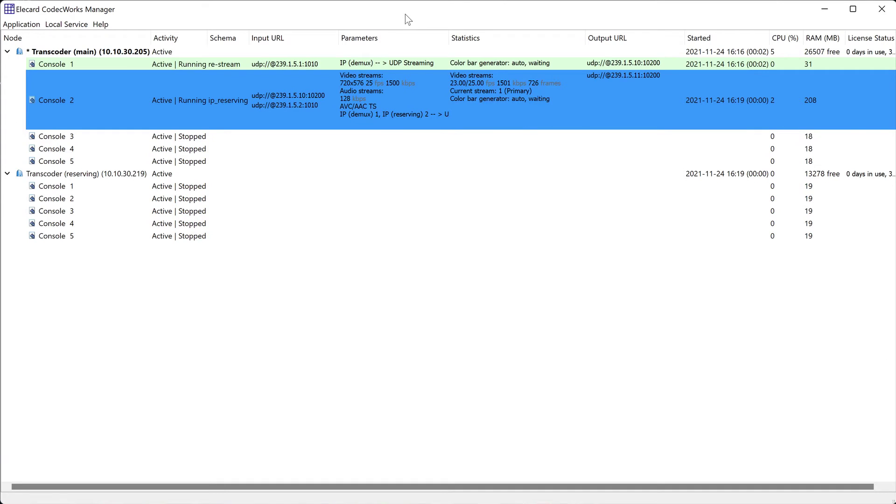
Step: Stop the re-stream Console 1 of Transcoder (main) to test source redundancy, and start it again
click(398, 66)
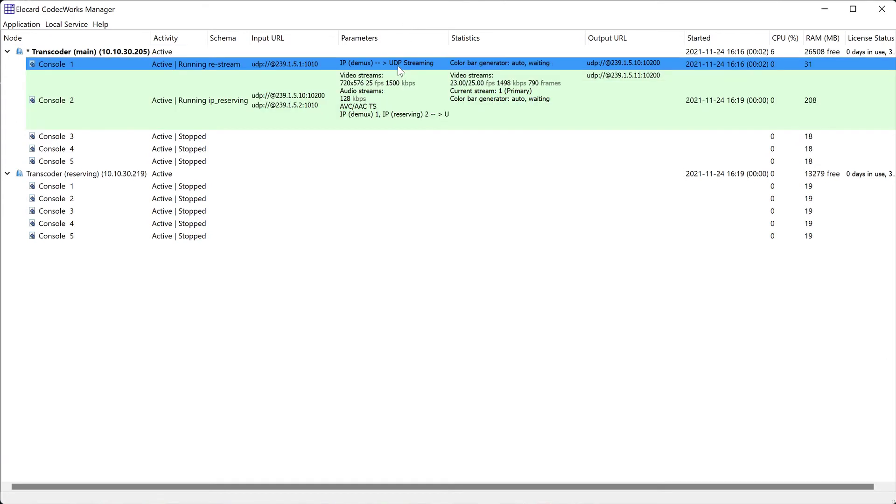
right_click(400, 70)
click(420, 71)
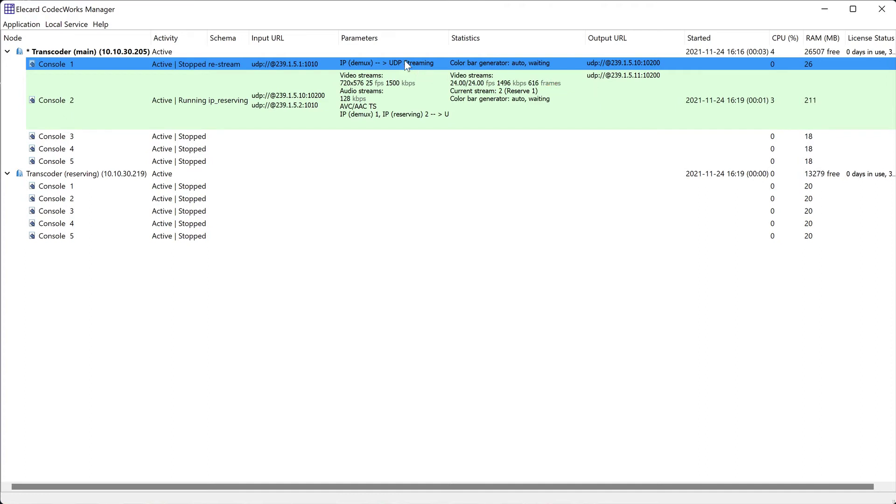
right_click(404, 56)
click(412, 53)
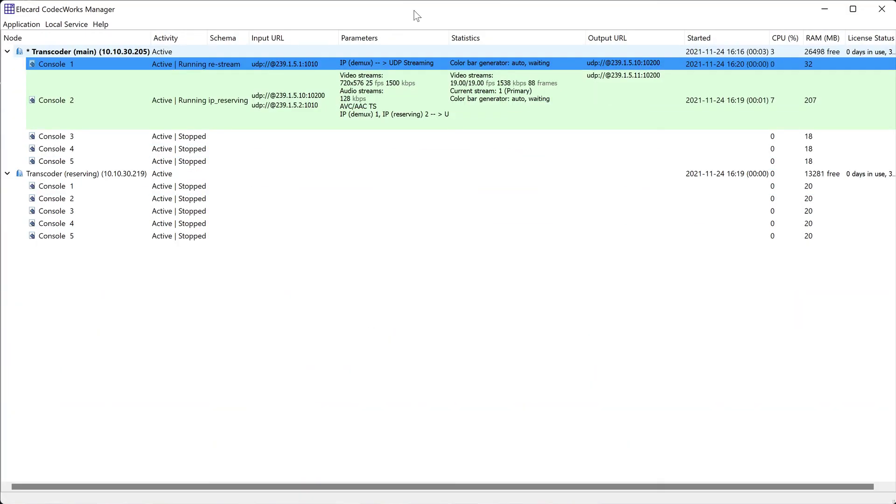
Step: Add Transcoder (main) at 10.10.30.205 as the server backed up by Transcoder (reserving) in its redundancy configuration
right_click(138, 174)
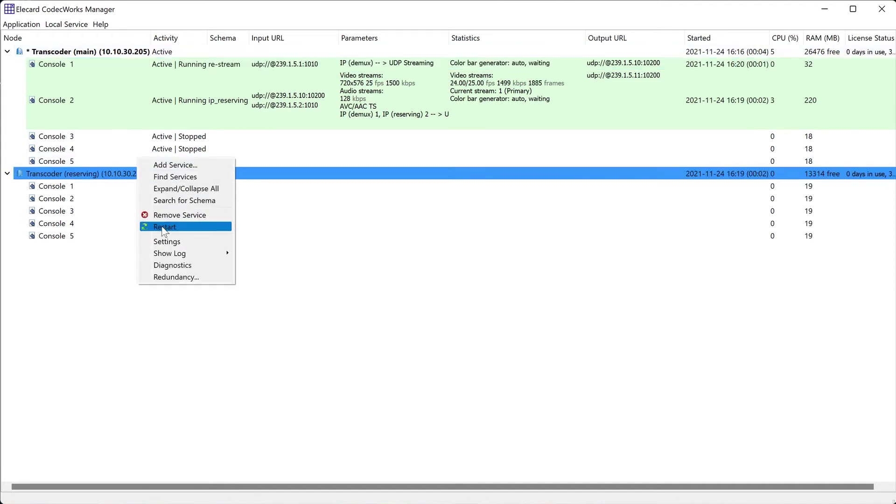
click(175, 277)
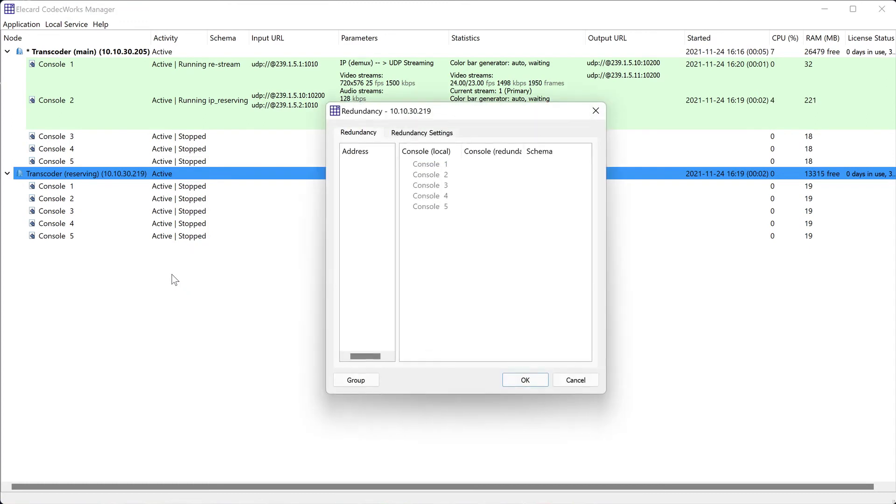
right_click(350, 206)
click(361, 197)
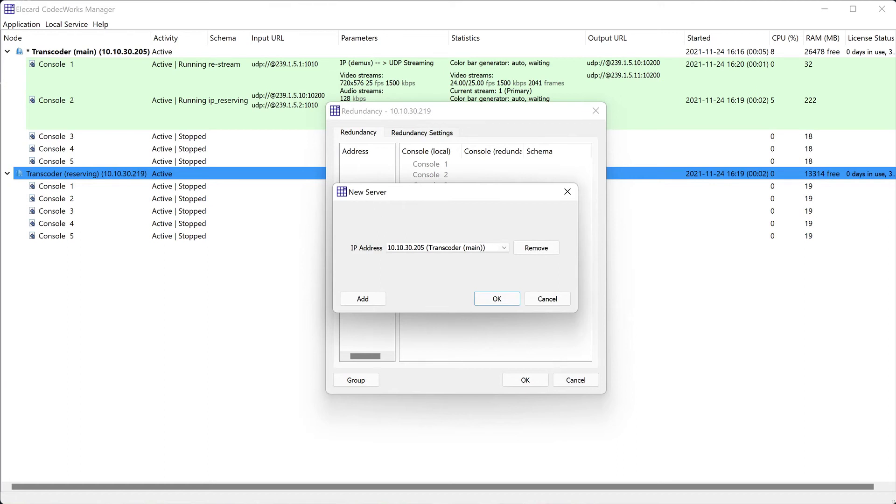
click(488, 299)
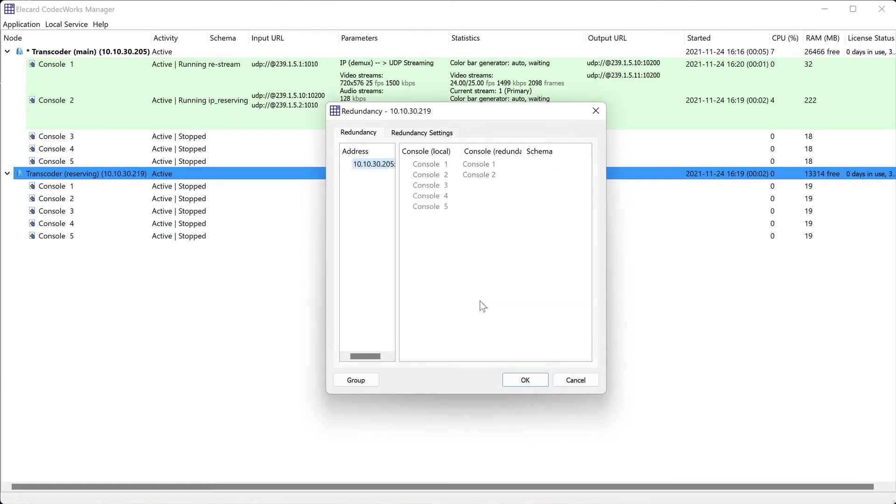
click(519, 379)
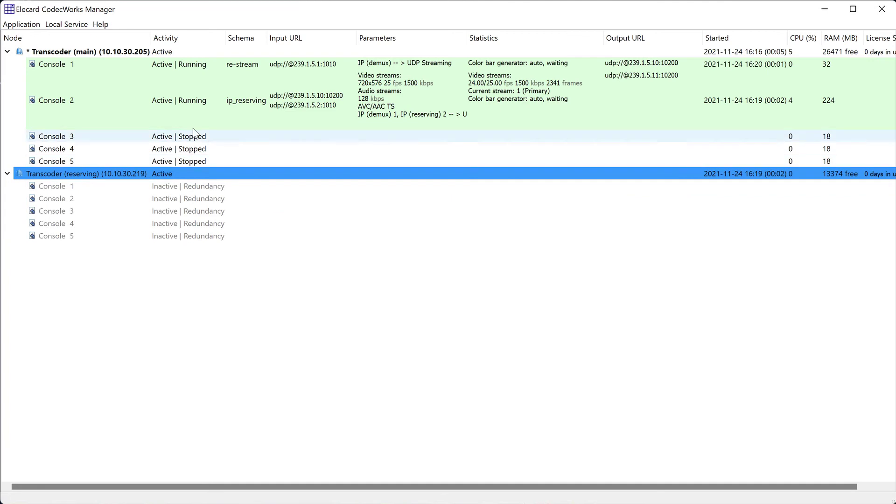
Step: Deactivate Transcoder (main) to test server redundancy, and activate it again as a service
right_click(124, 56)
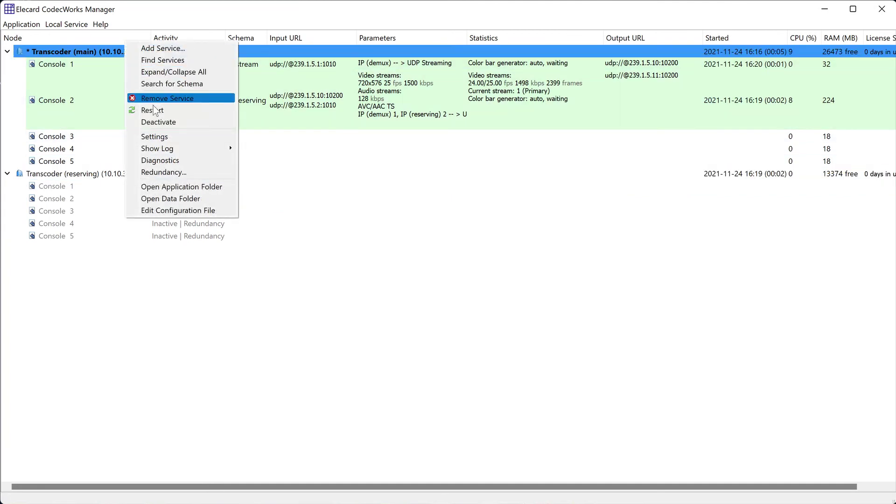
click(157, 122)
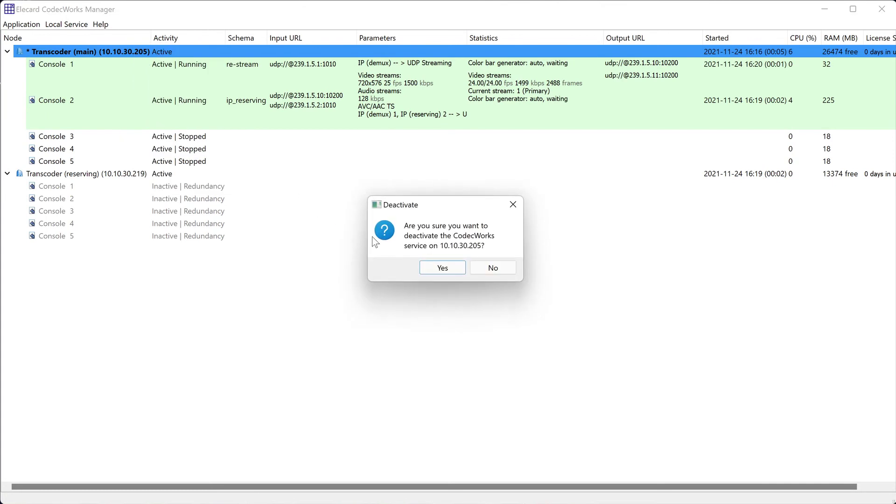
click(427, 270)
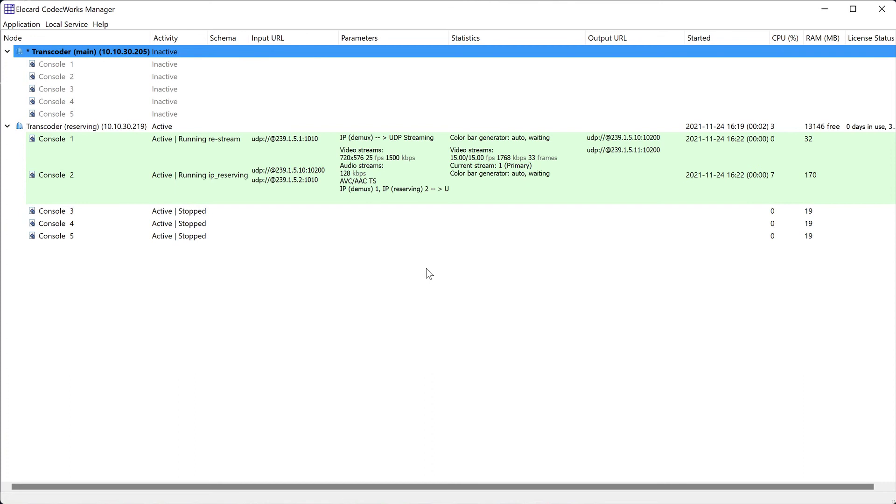
right_click(110, 46)
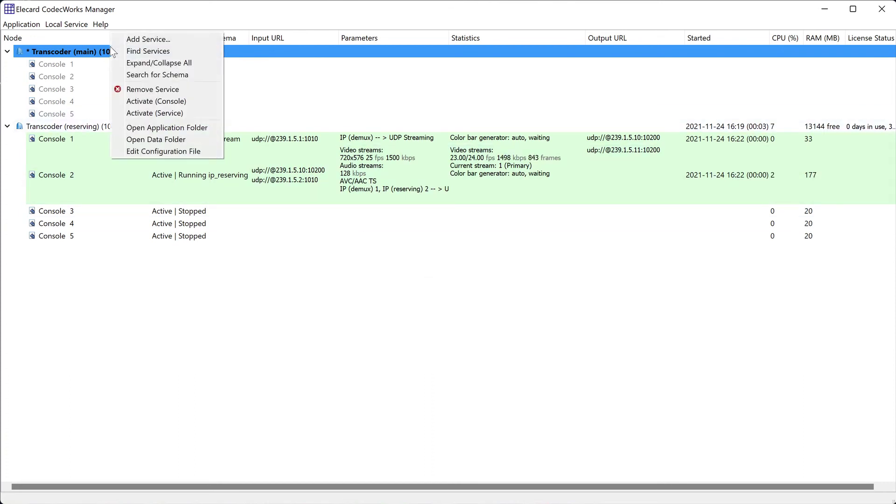
click(144, 114)
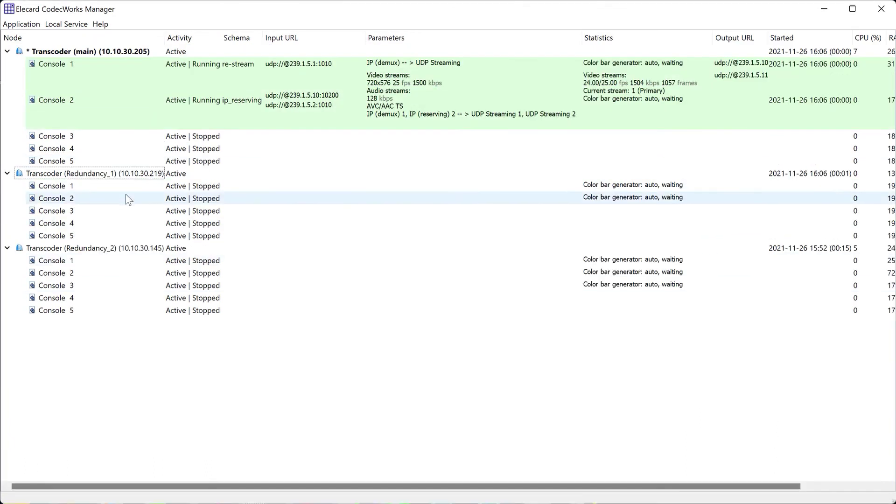
Step: Add Transcoder (main) at 10.10.30.205 as the server backed up by Transcoder (Redundancy_1) in its redundancy configuration
click(126, 173)
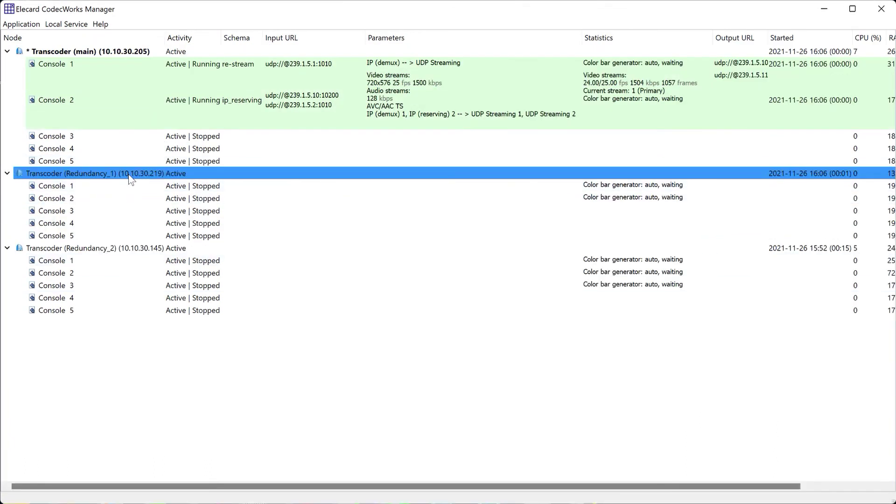
right_click(131, 168)
click(167, 279)
right_click(355, 218)
click(382, 212)
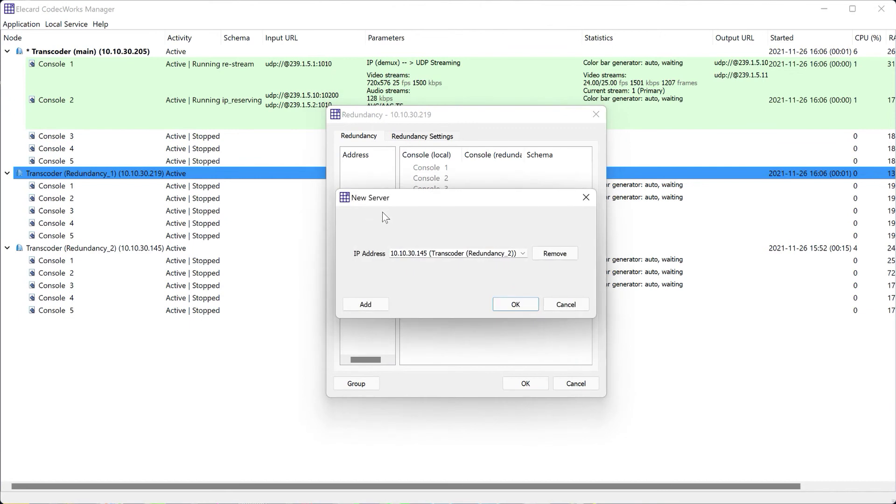
click(522, 254)
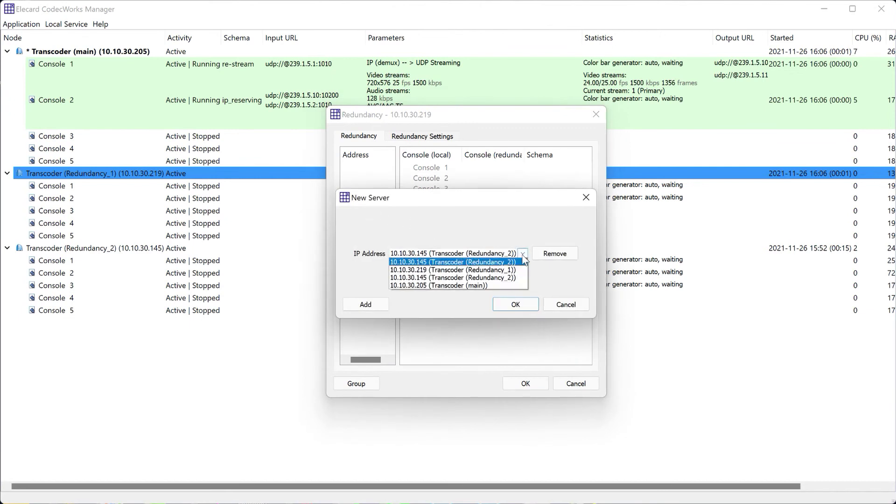
click(515, 285)
click(515, 304)
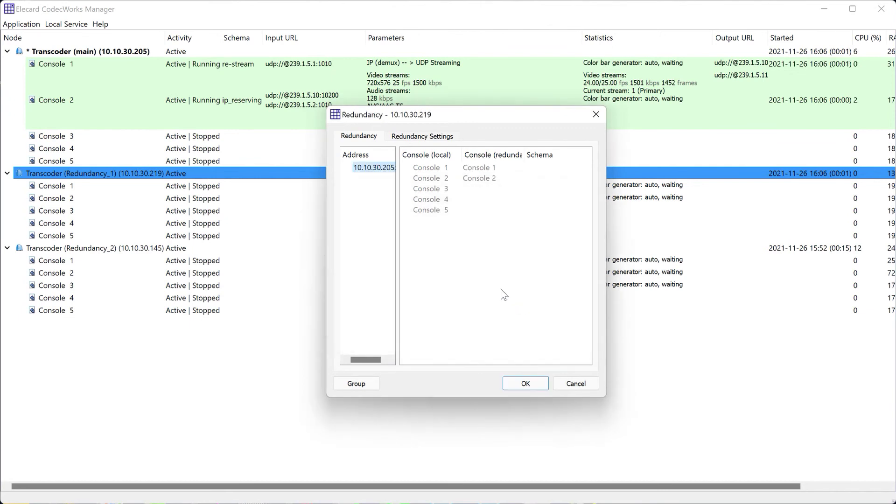
Step: Add Transcoder (Redundancy_2) at 10.10.30.145 to the redundancy group of Transcoder (Redundancy_1) and apply the redundancy configuration
click(364, 383)
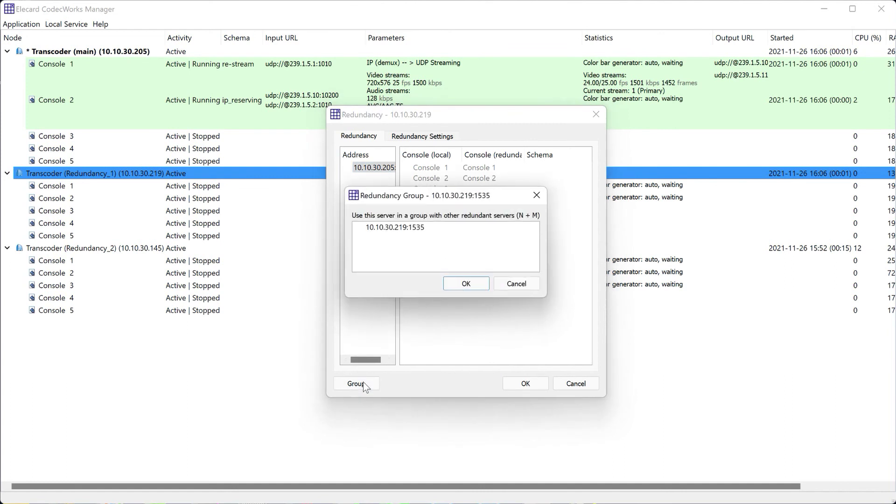
right_click(412, 254)
click(429, 259)
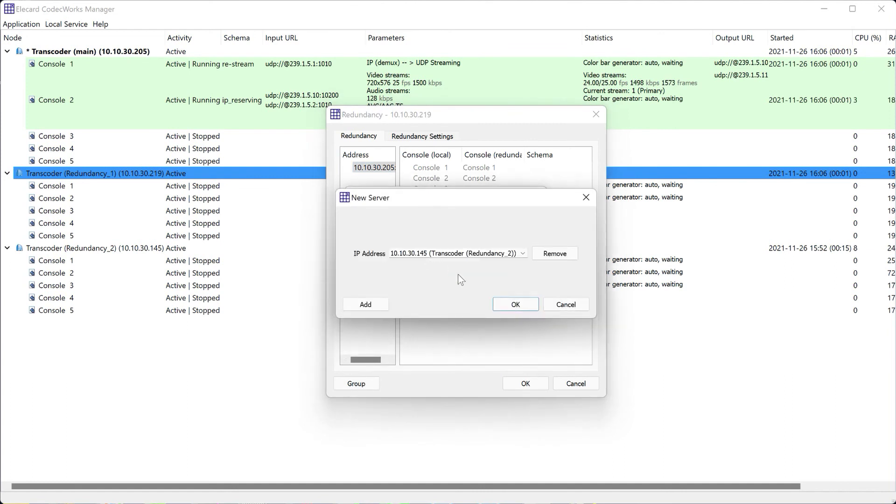
click(506, 304)
click(463, 226)
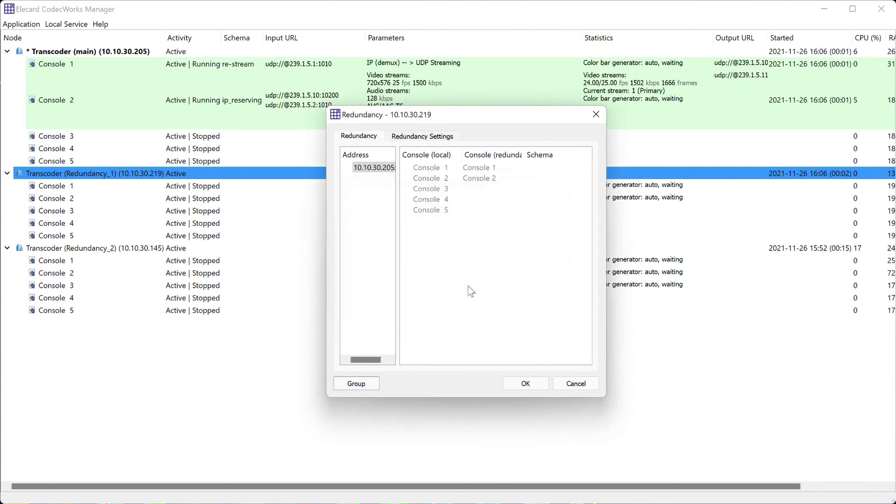
click(514, 381)
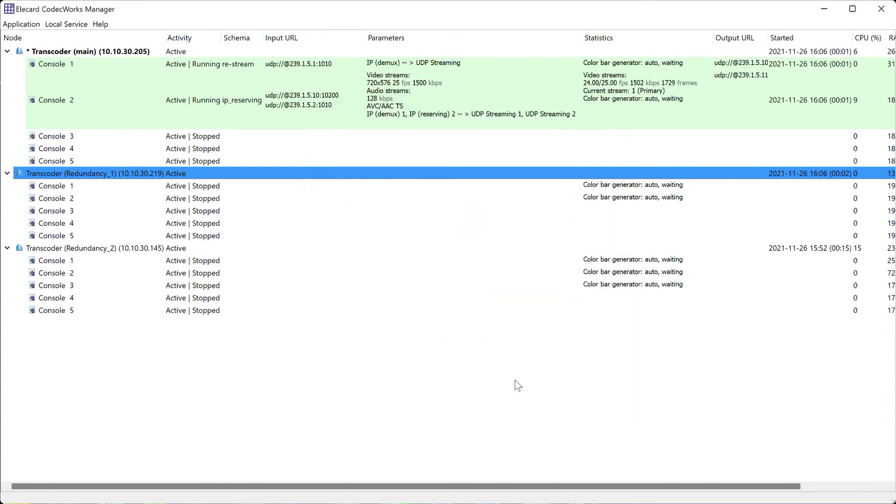
Step: Deactivate the Transcoder (main) service to test failover within the N + M redundancy group
click(127, 56)
right_click(127, 55)
click(160, 118)
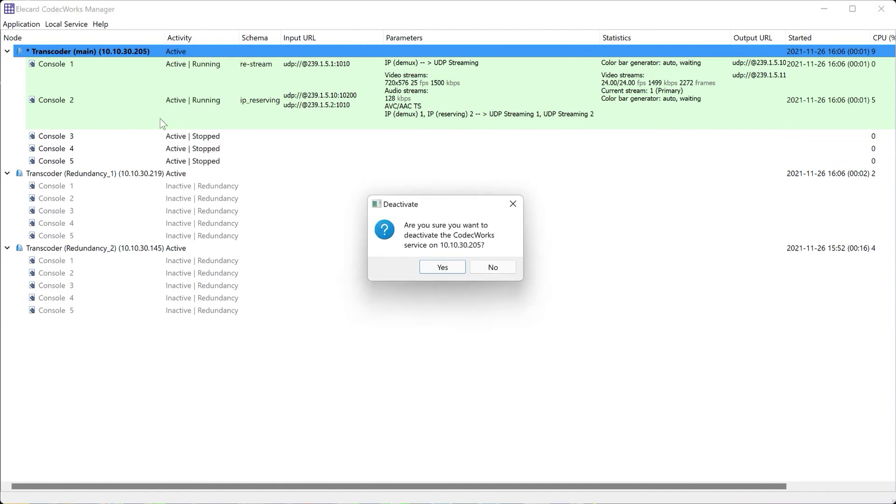
click(427, 267)
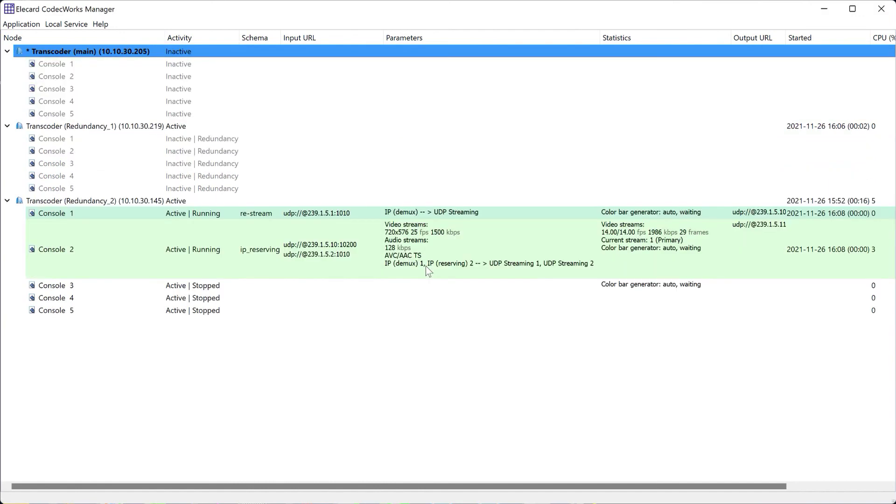